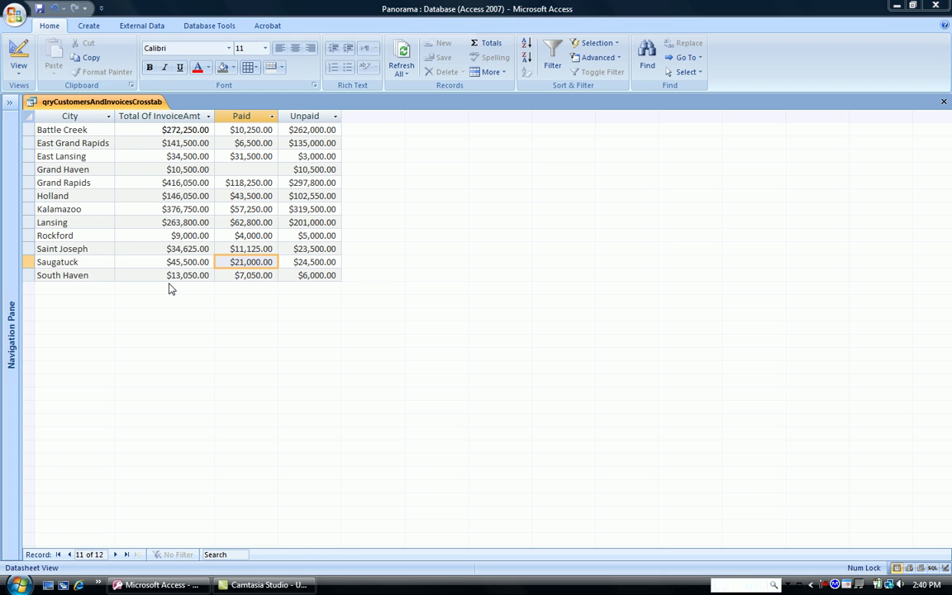
Close the open qryCustomersAndInvoicesCrosstab query and start a new blank query in Design view
click(943, 102)
click(479, 323)
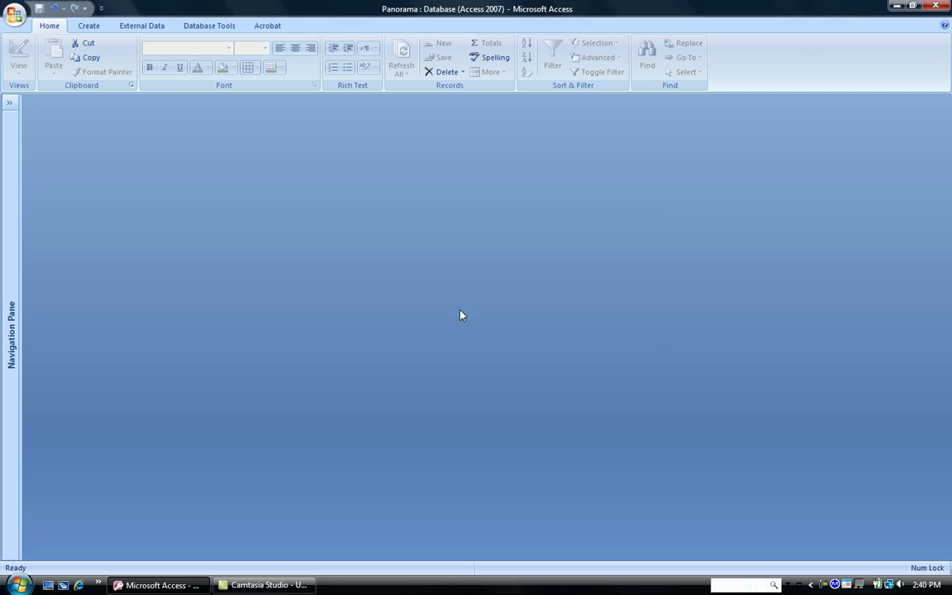
click(87, 27)
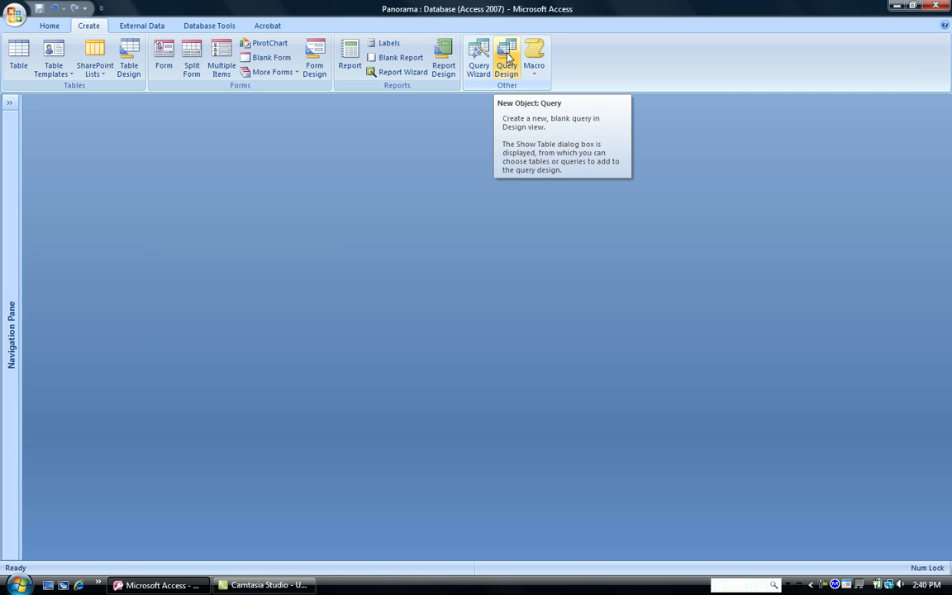
click(507, 58)
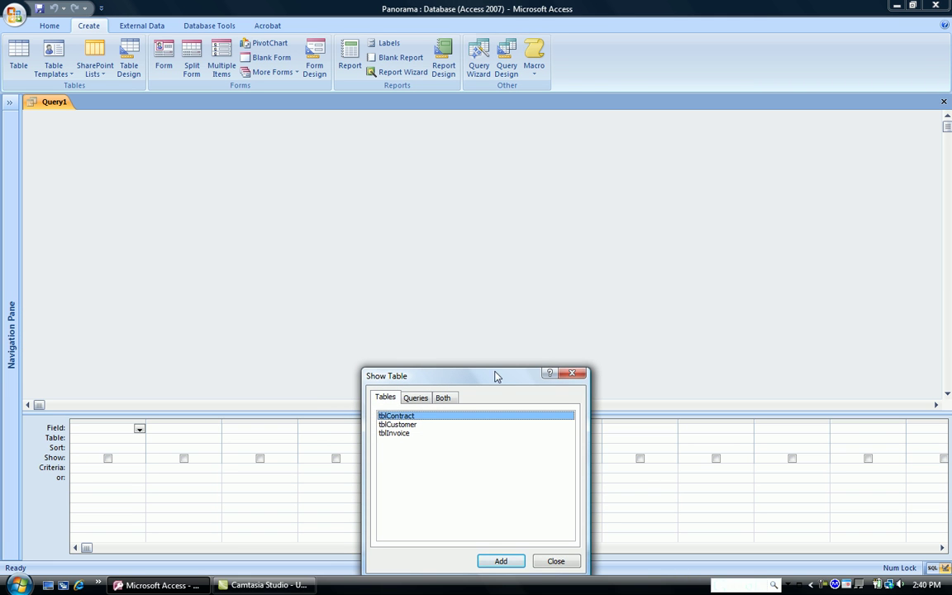
Add the existing query qryCustomersAndInvoices as the new query's source and close the Show Table dialog
drag(497, 378, 502, 203)
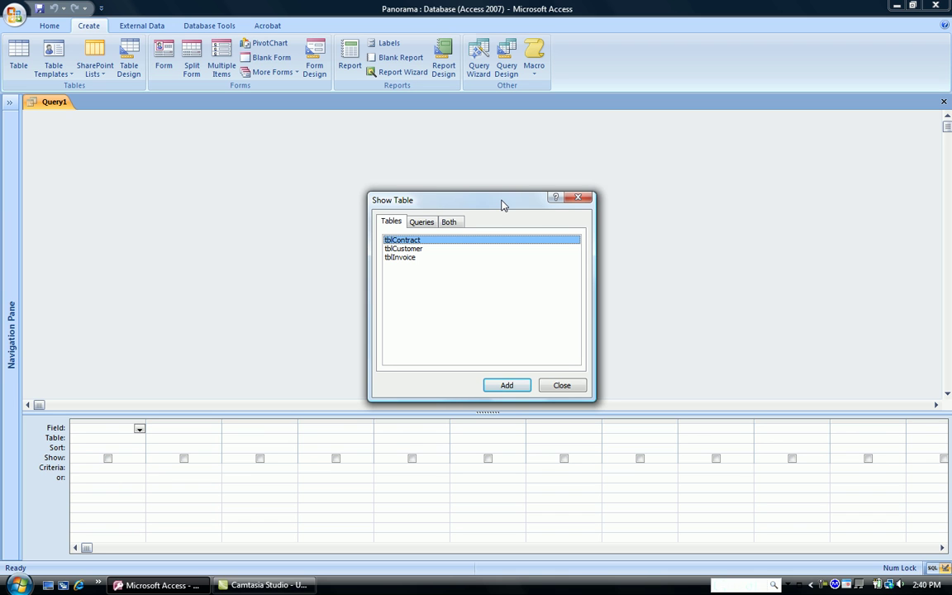
click(422, 223)
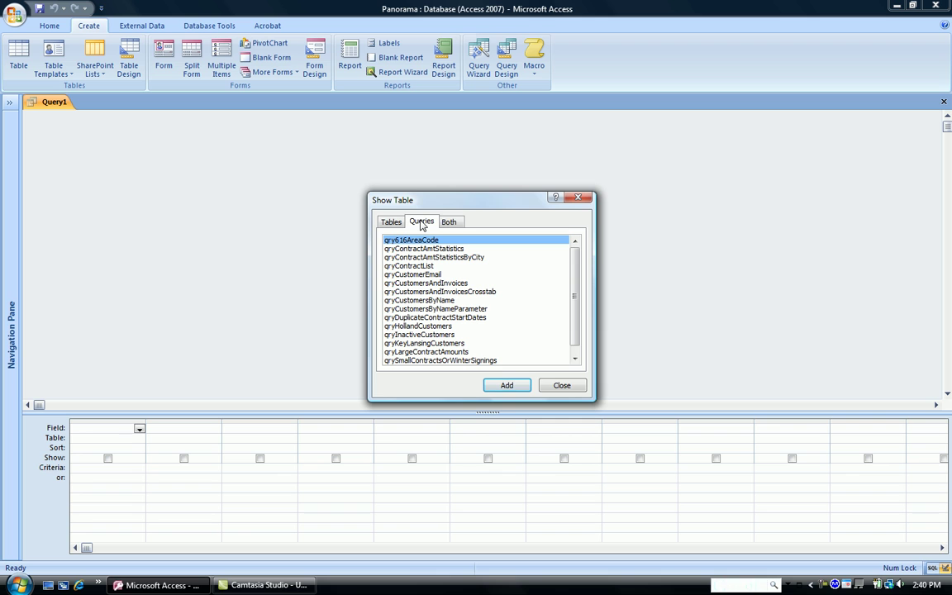
click(423, 283)
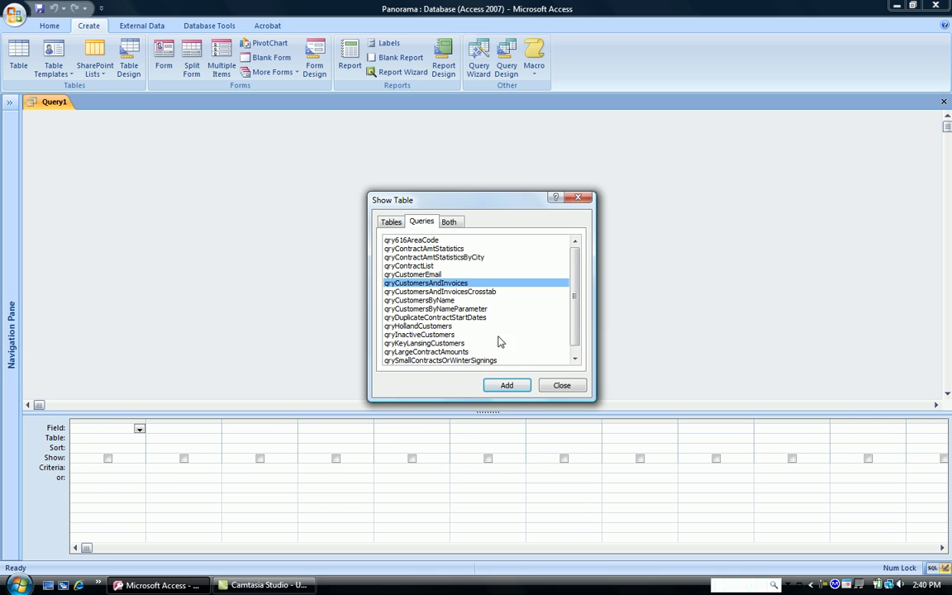
click(506, 386)
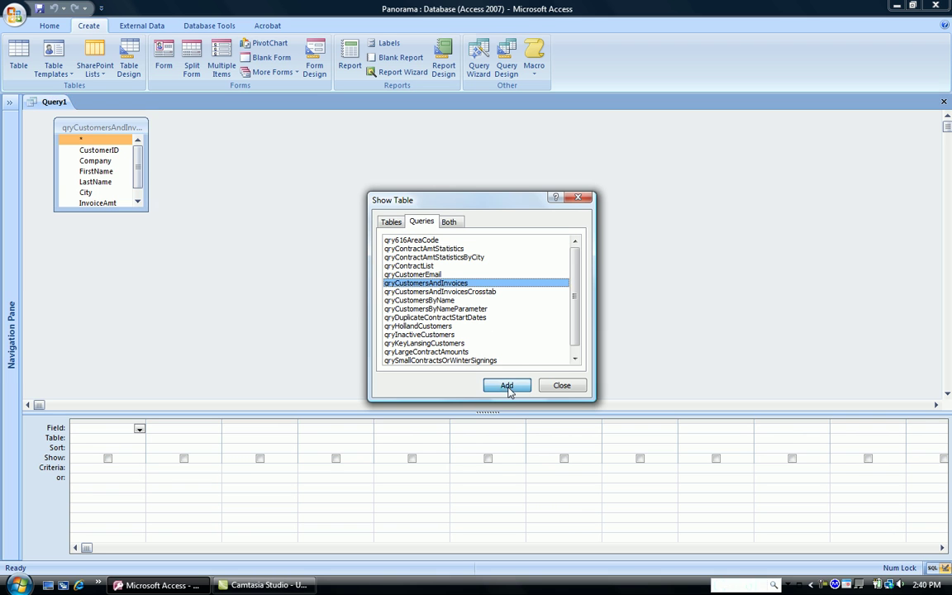
click(560, 385)
Enlarge the design grid and the source field list, and change the query type to Crosstab
drag(502, 414, 523, 269)
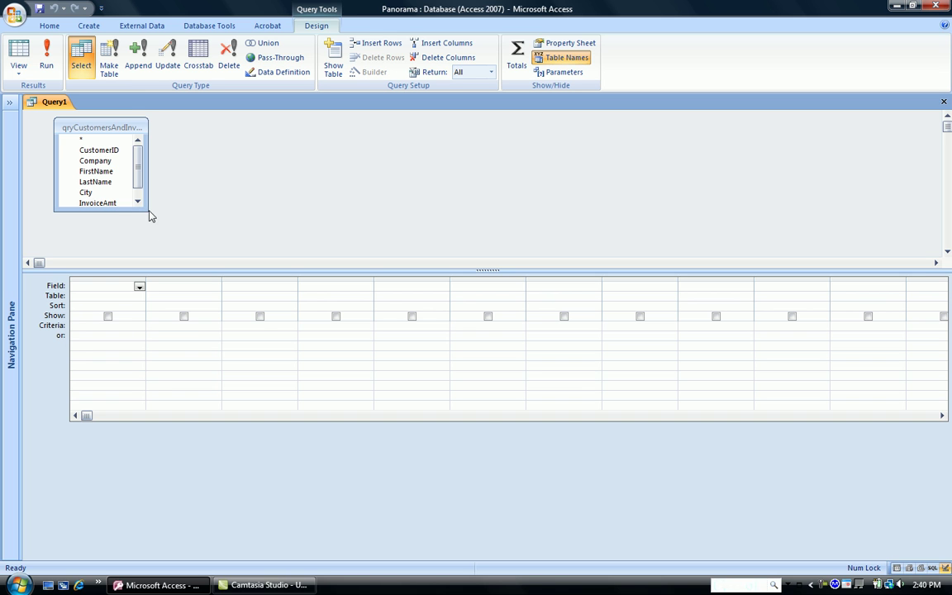
drag(147, 210, 164, 238)
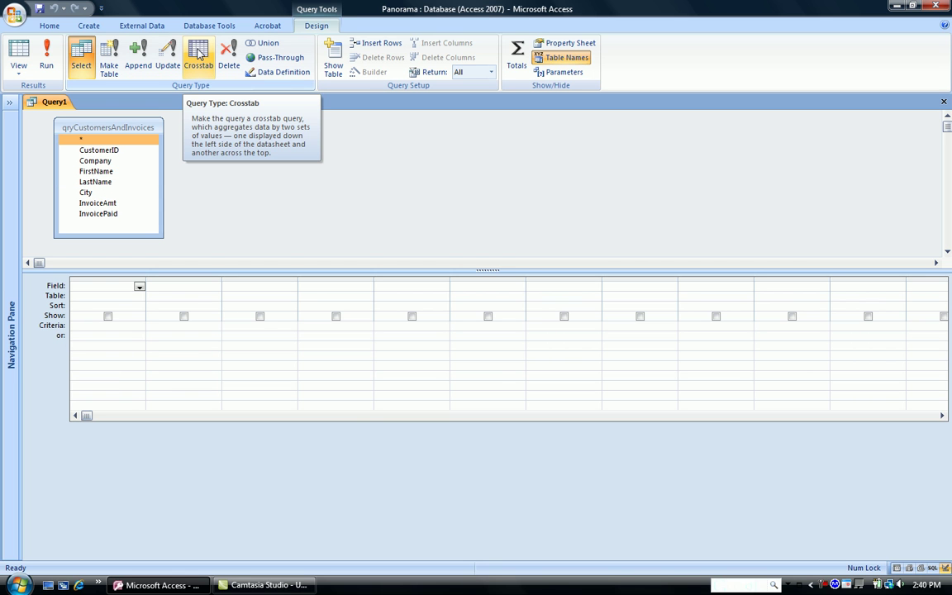
click(198, 53)
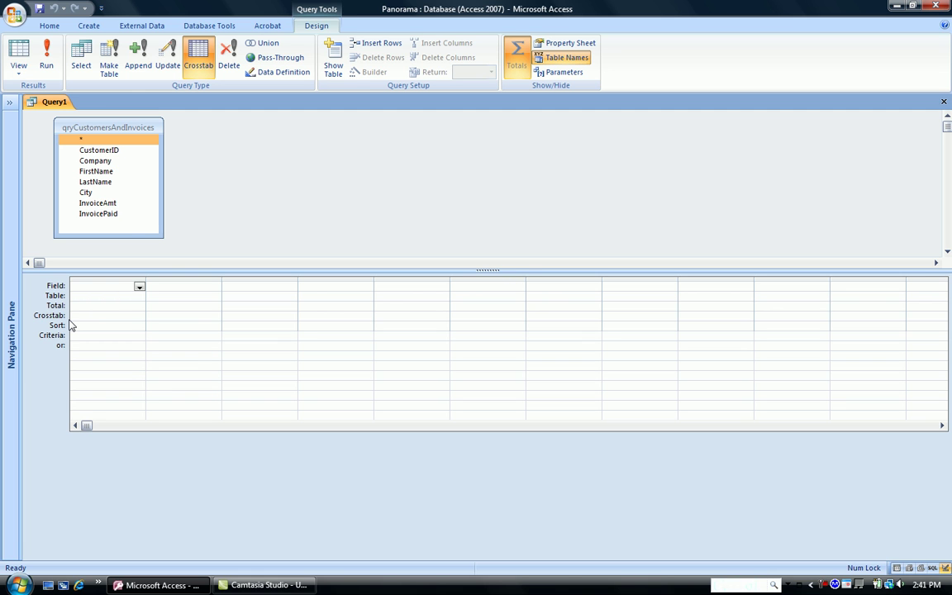
Add the City field to the first column of the design grid and set its Crosstab option to Row Heading
click(119, 213)
drag(86, 191, 93, 287)
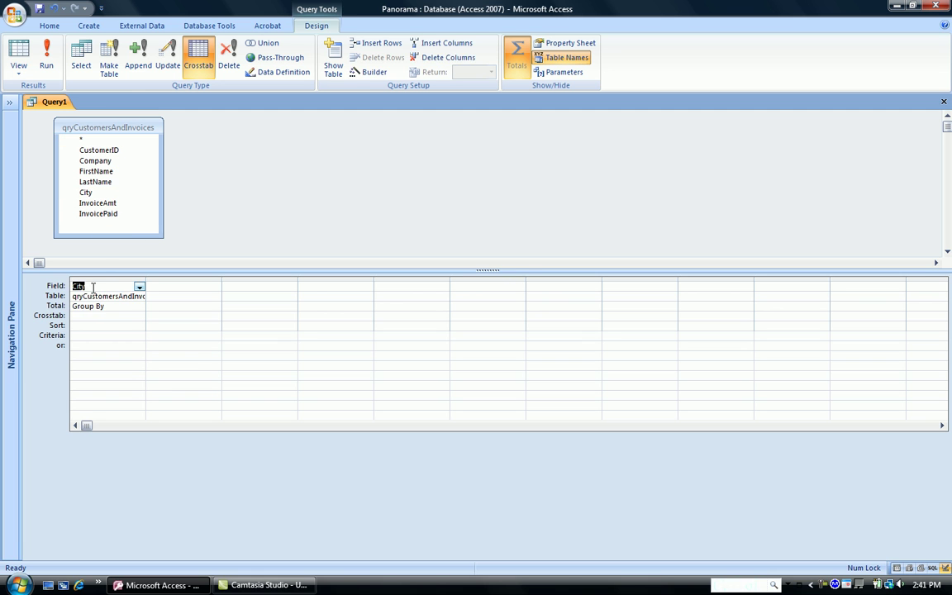
click(138, 315)
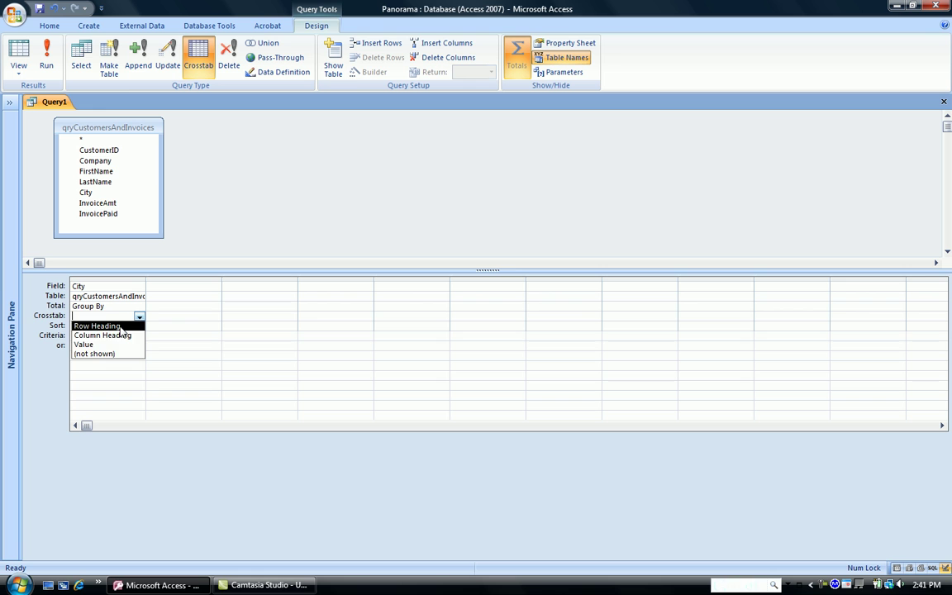
click(121, 326)
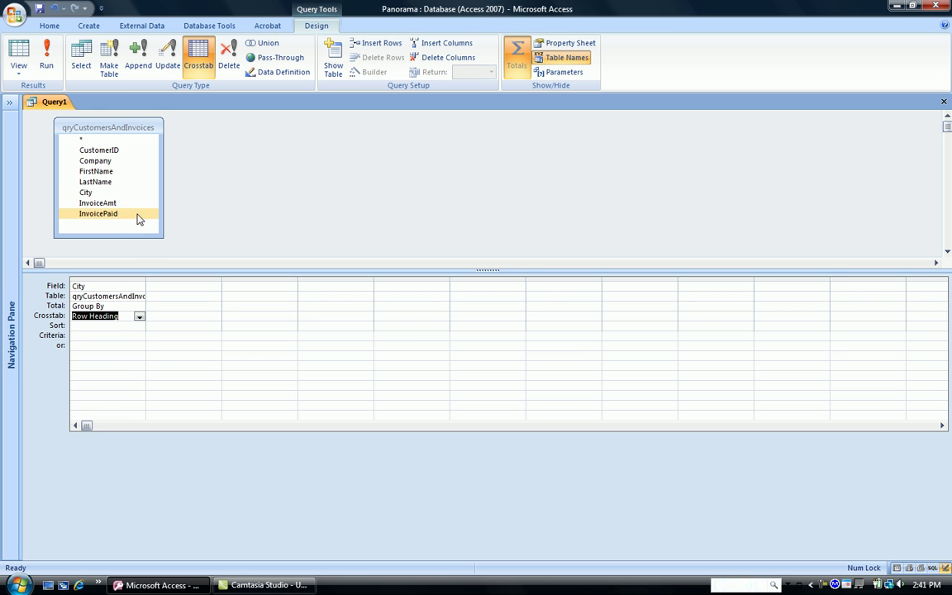
Add the InvoicePaid field to the second grid column and set its Crosstab option to Column Heading
drag(114, 217, 197, 294)
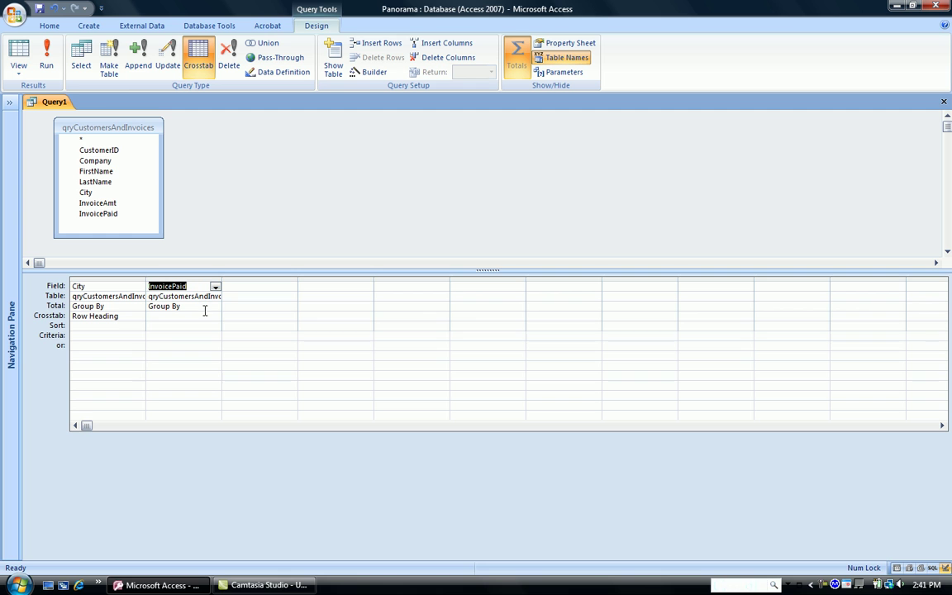
click(214, 317)
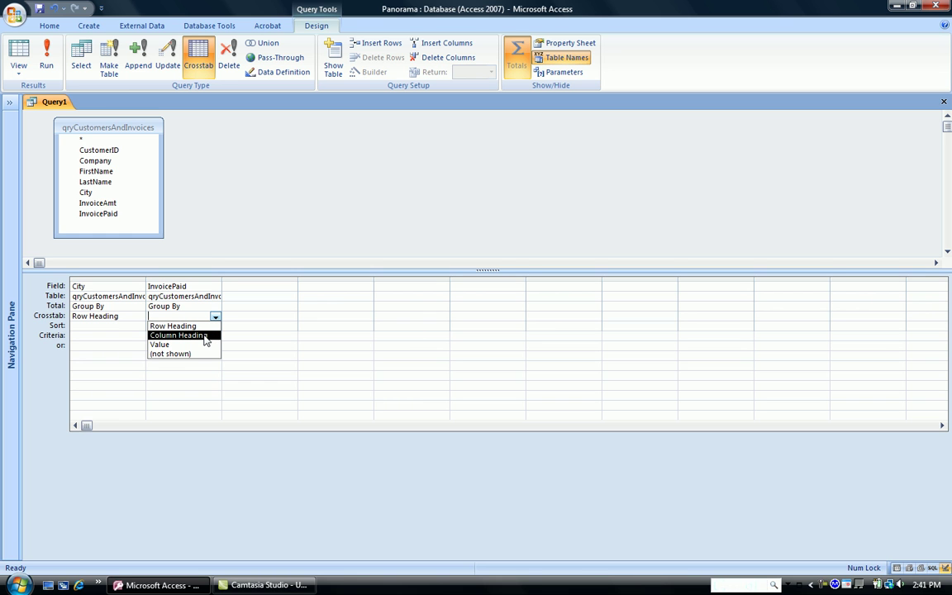
click(205, 336)
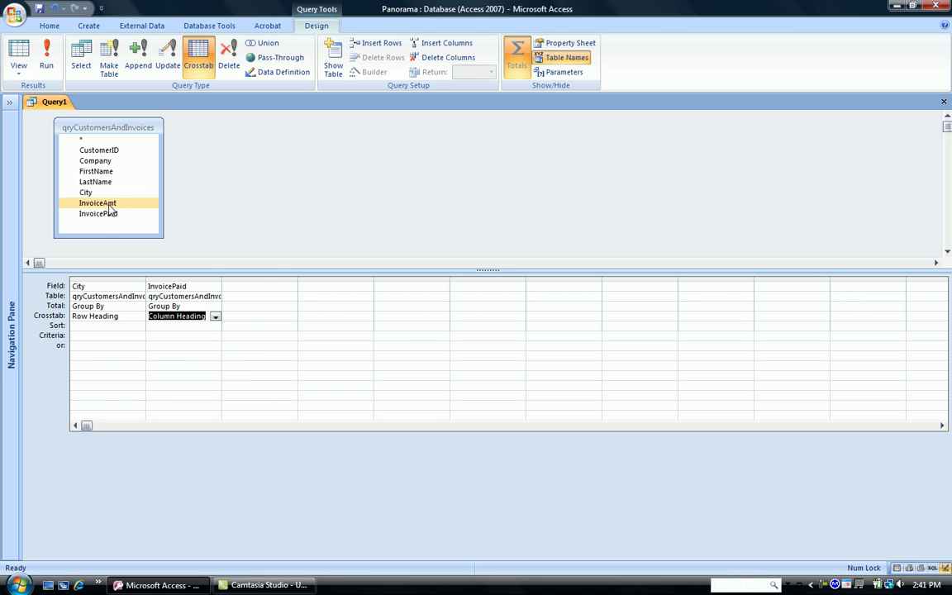
Add InvoiceAmt as the crosstab Value with its Total set to Sum, and run the query
drag(107, 204, 266, 297)
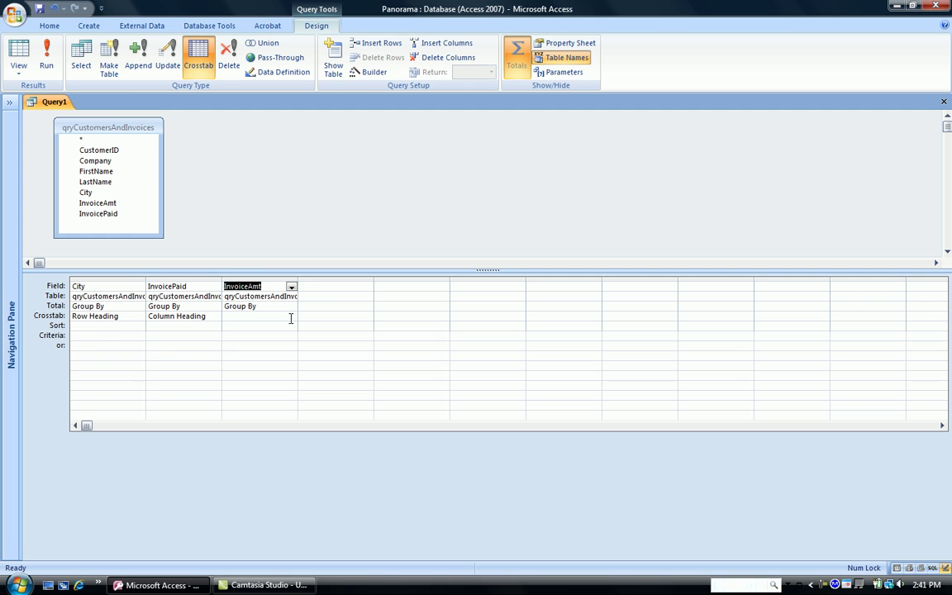
click(291, 316)
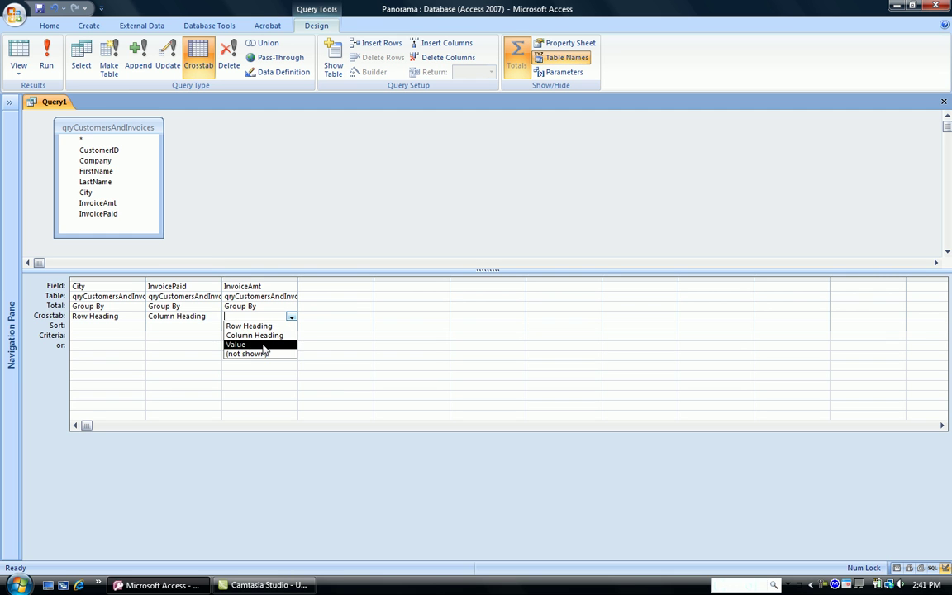
click(264, 346)
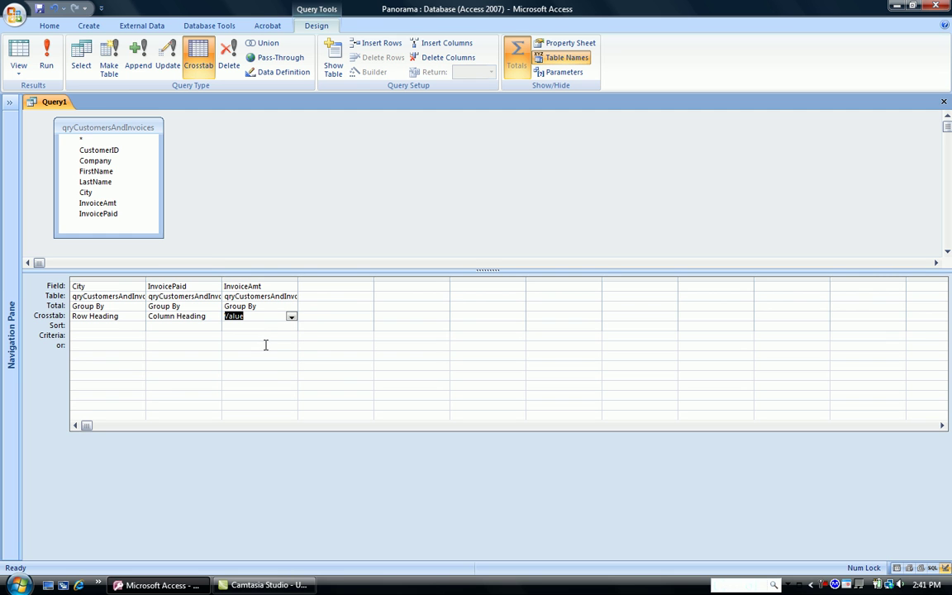
click(291, 307)
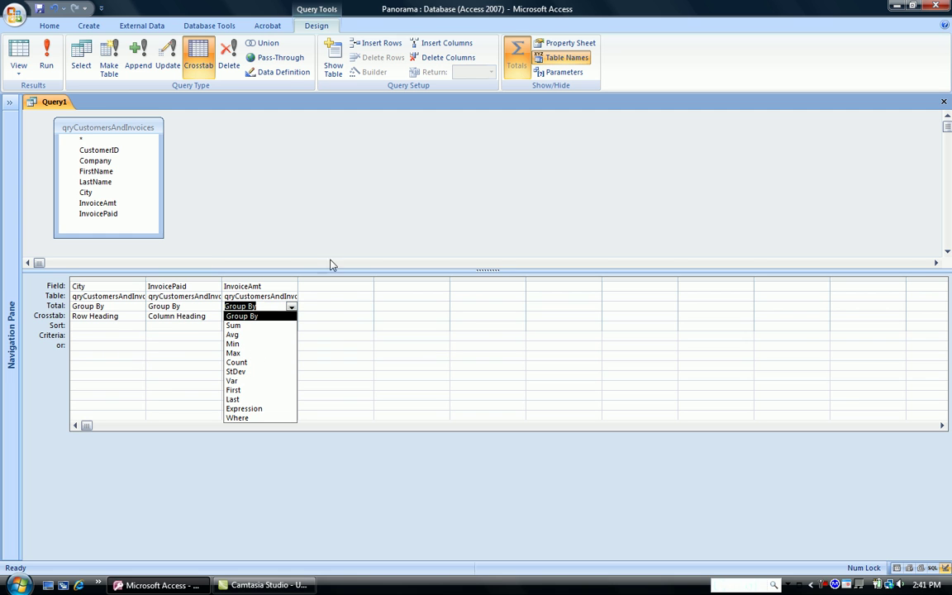
click(240, 324)
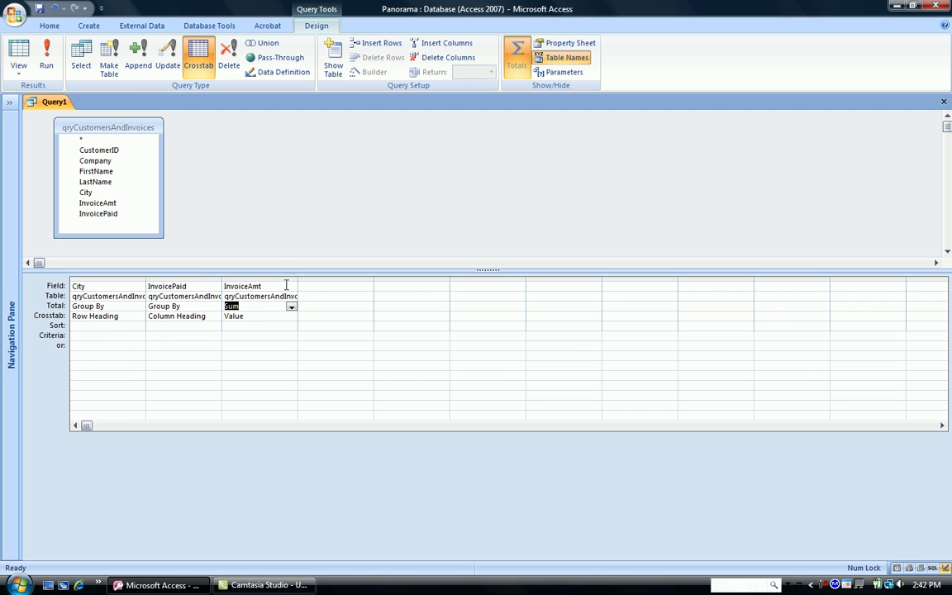
click(47, 61)
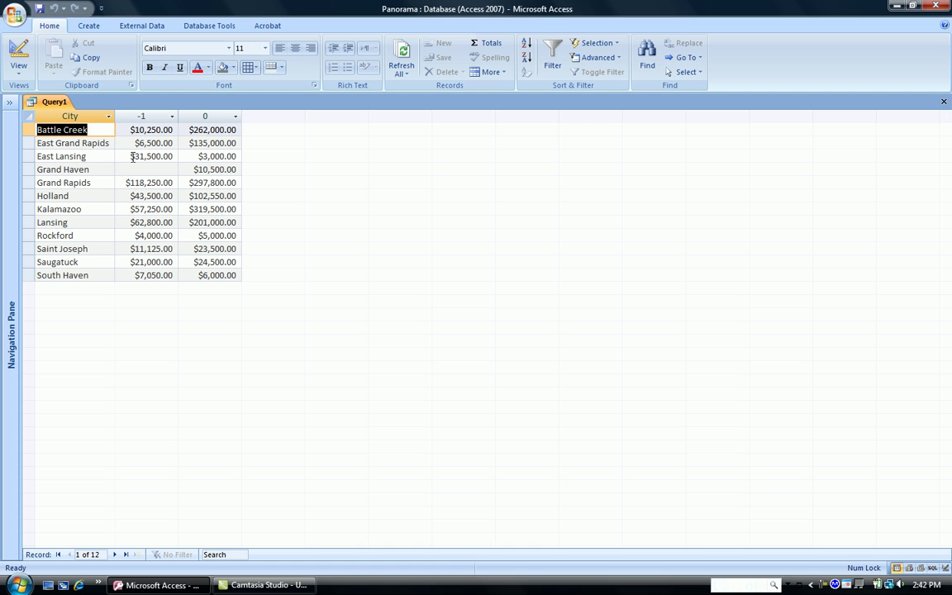
Return to Design view and add InvoiceAmt again in the fourth grid column with its Total set to Sum
click(18, 51)
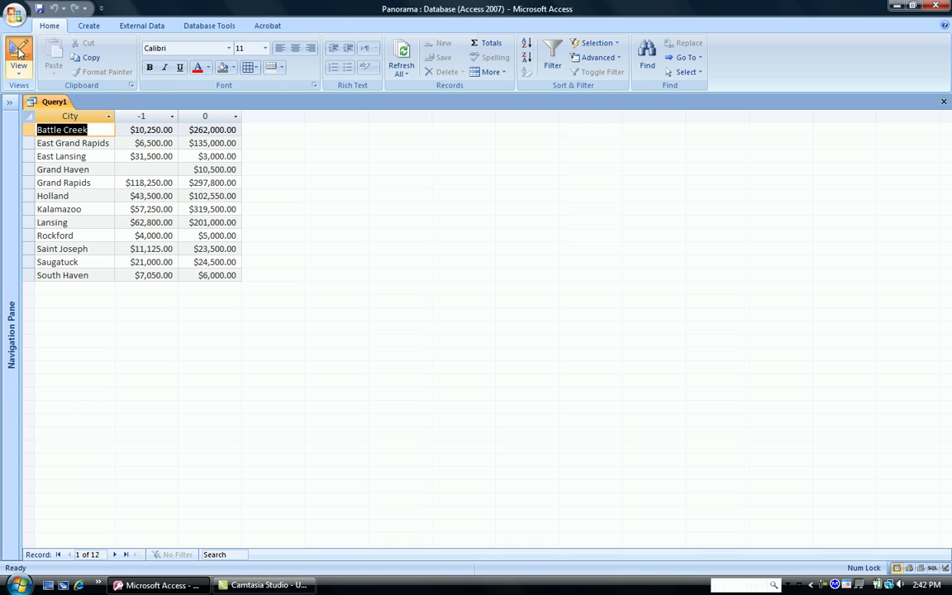
drag(74, 171, 344, 294)
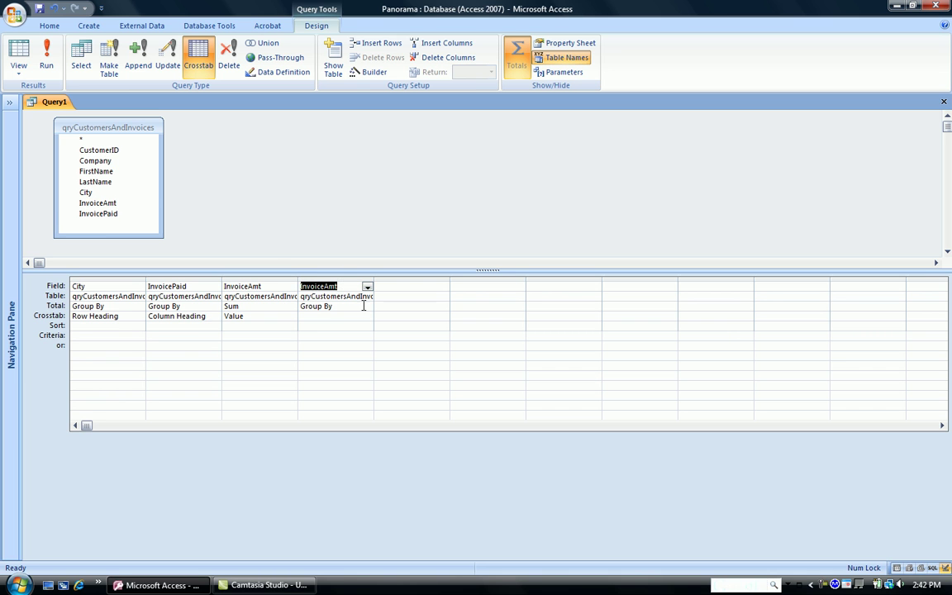
click(367, 306)
click(344, 325)
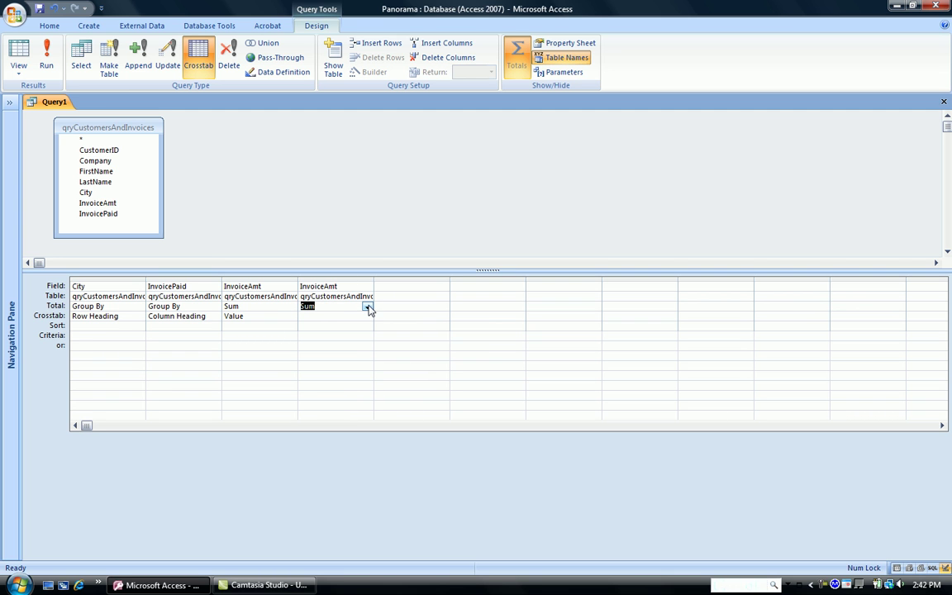
click(367, 306)
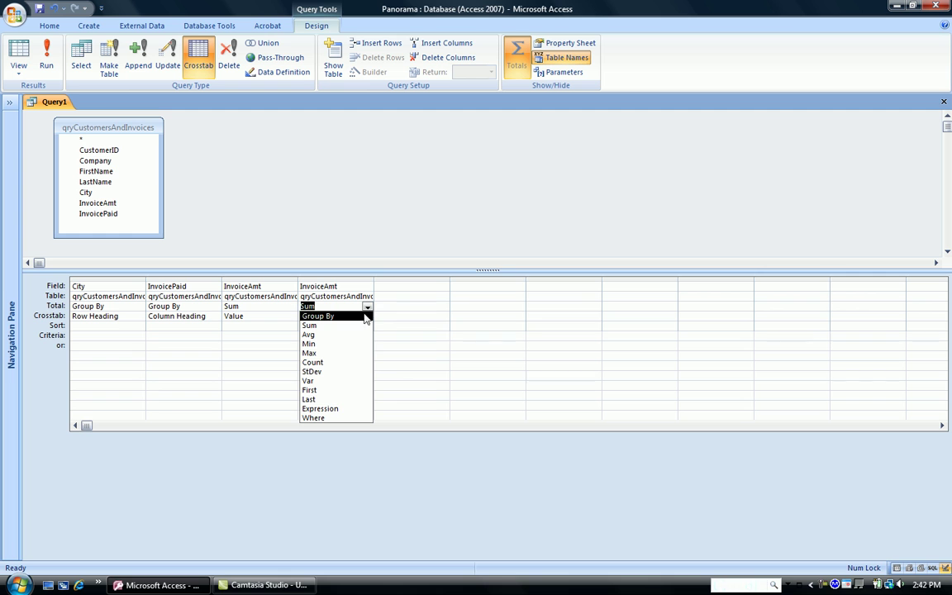
click(446, 241)
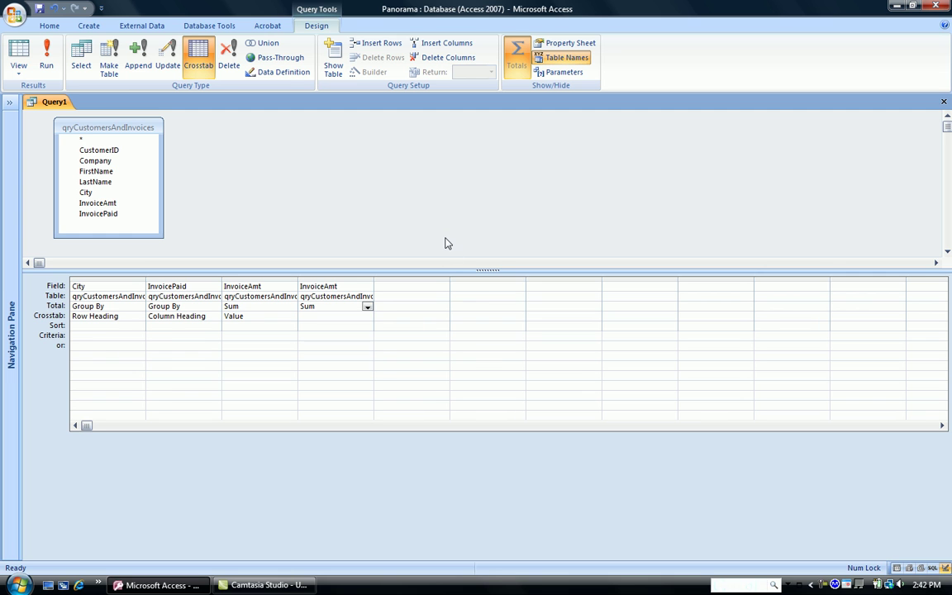
Set the second InvoiceAmt column's Crosstab option to Row Heading and run the query
click(367, 317)
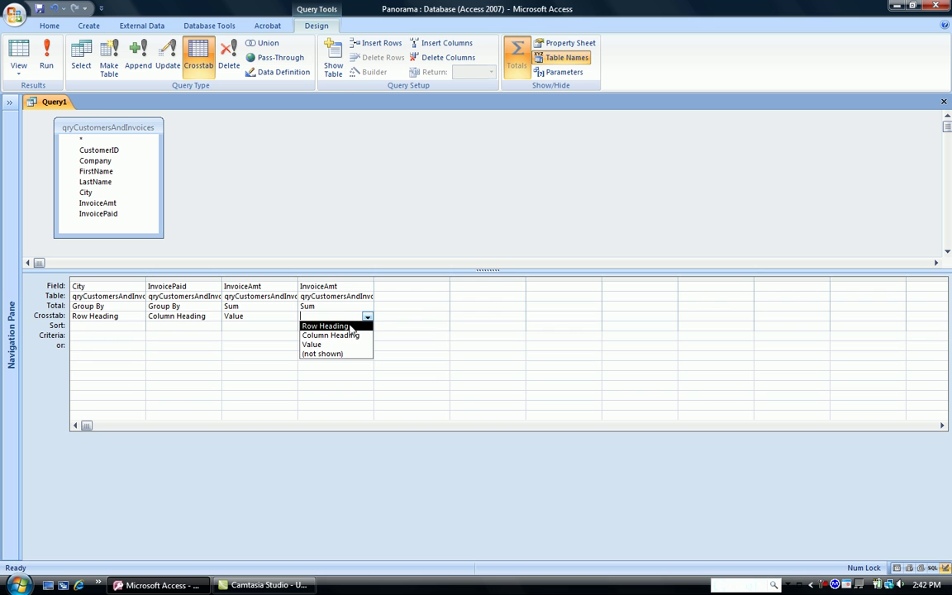
click(348, 326)
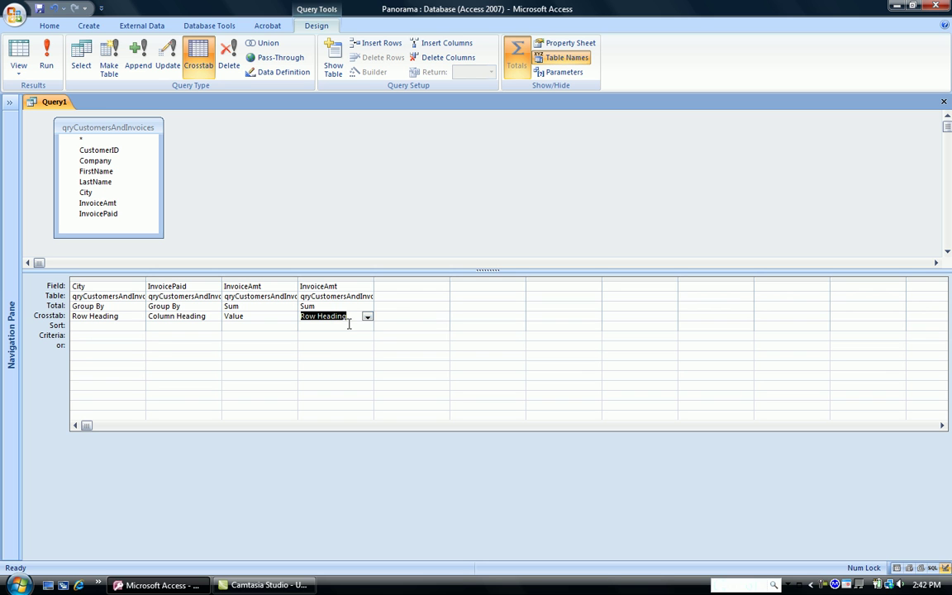
click(46, 55)
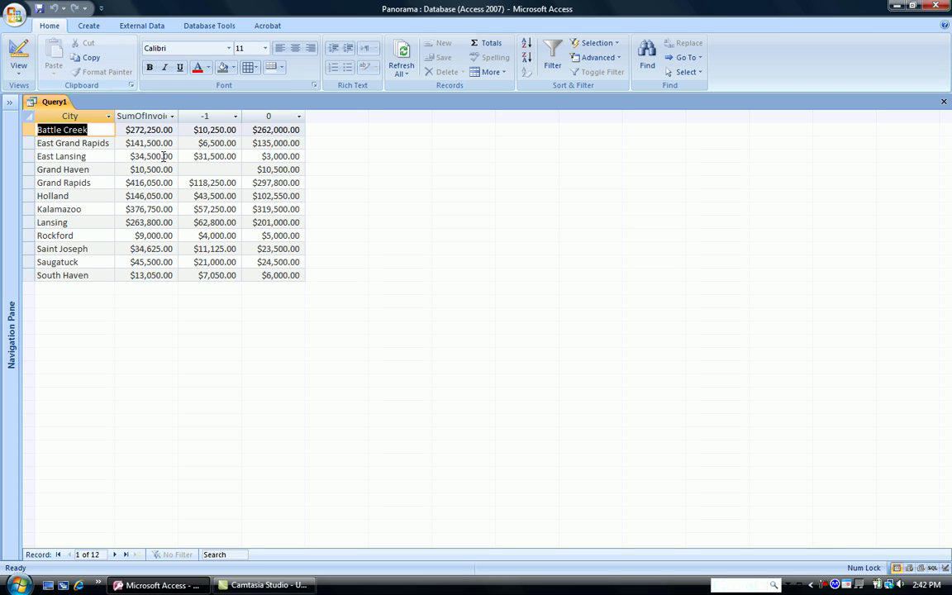